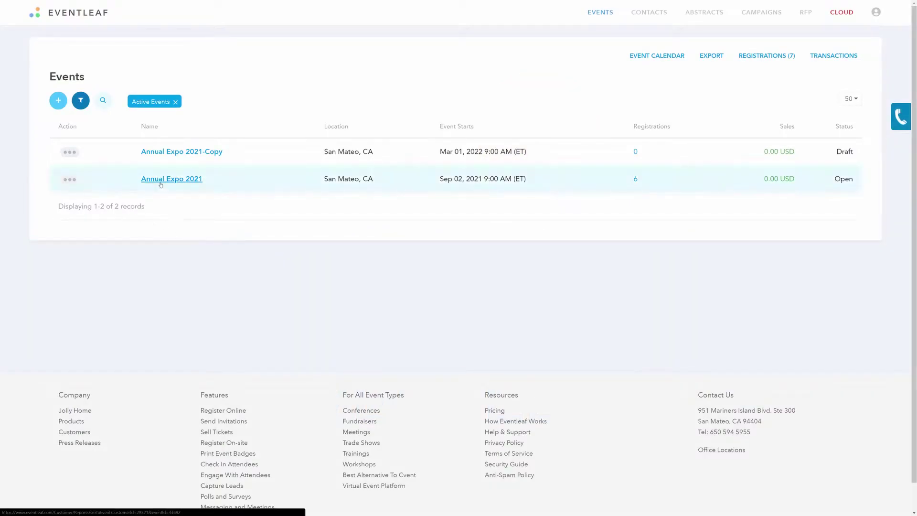
Step: Open the Annual Expo 2021 event and go to its Mobile Apps dashboard
click(171, 178)
click(839, 75)
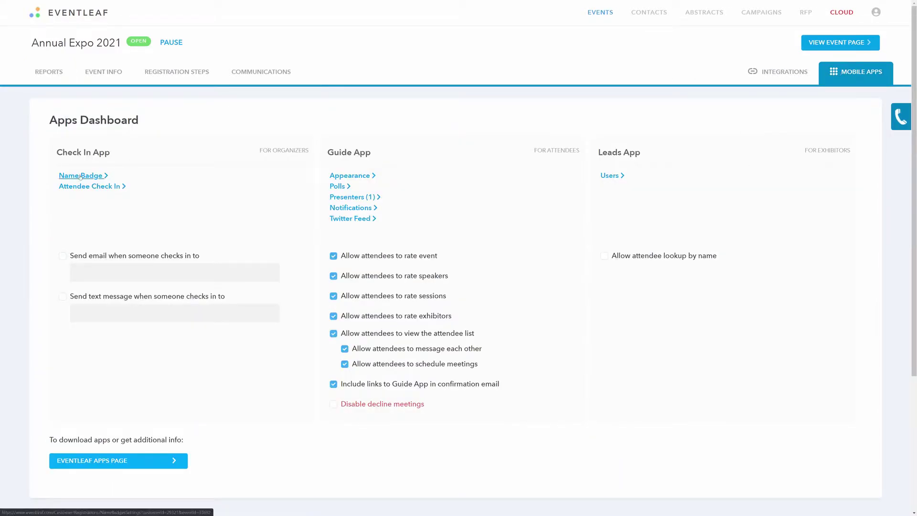
Step: Open Name Badge settings and check sizes for title, registration type and second line
click(80, 176)
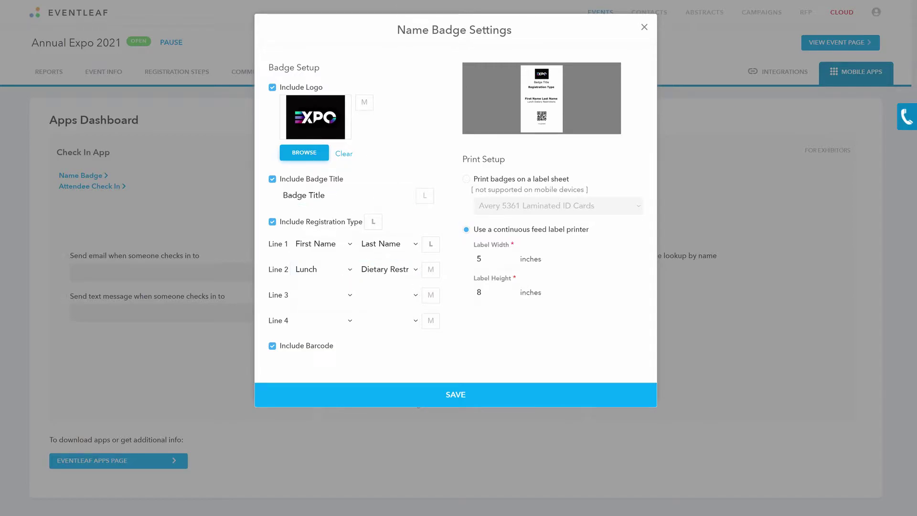
click(425, 196)
click(538, 286)
click(374, 222)
click(396, 323)
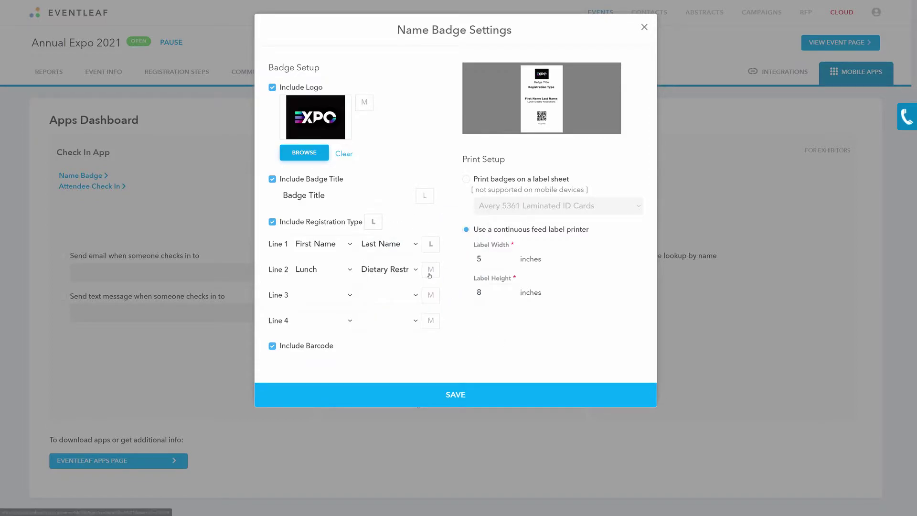
click(430, 269)
click(464, 301)
Step: Try large and small badge logo sizes, then settle on medium (M)
click(364, 103)
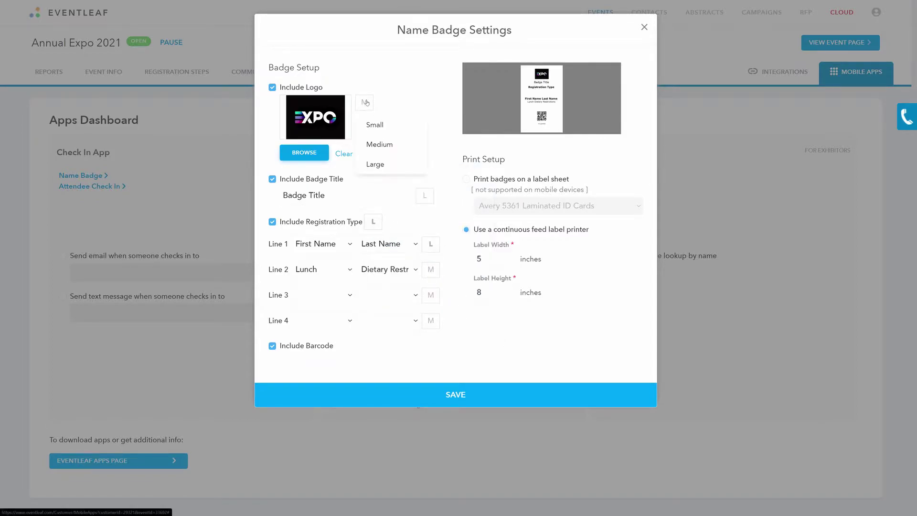
click(376, 164)
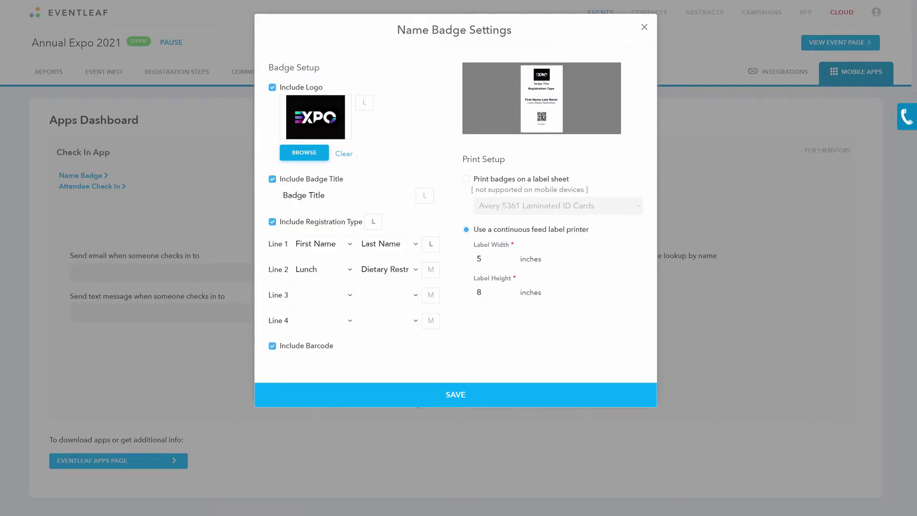
click(364, 103)
click(373, 123)
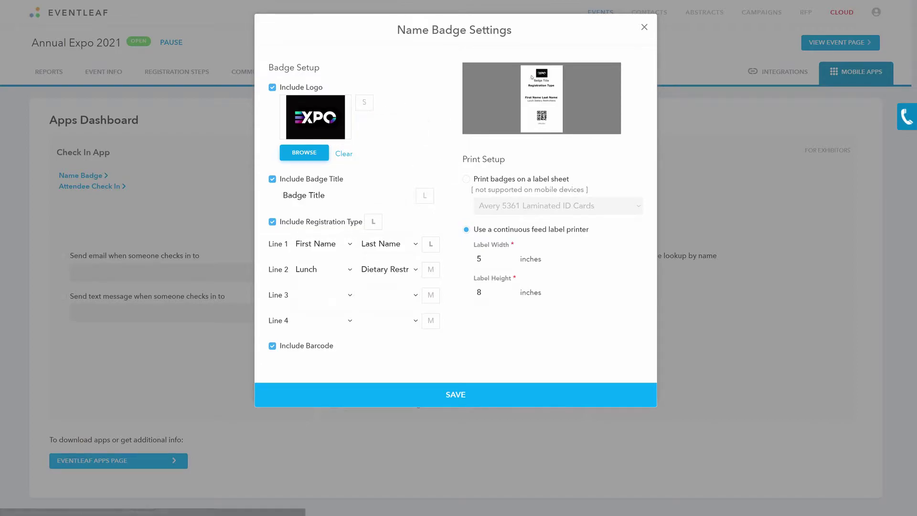
click(365, 103)
click(376, 164)
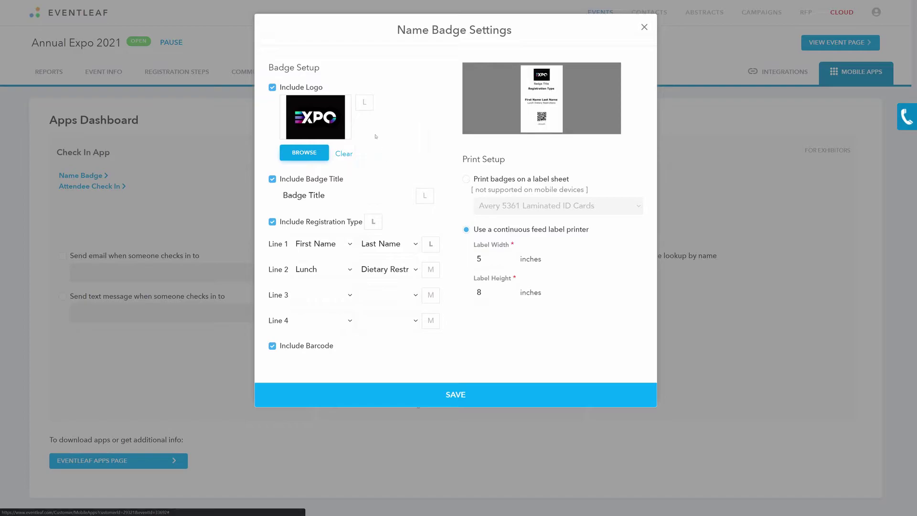
click(364, 103)
click(379, 144)
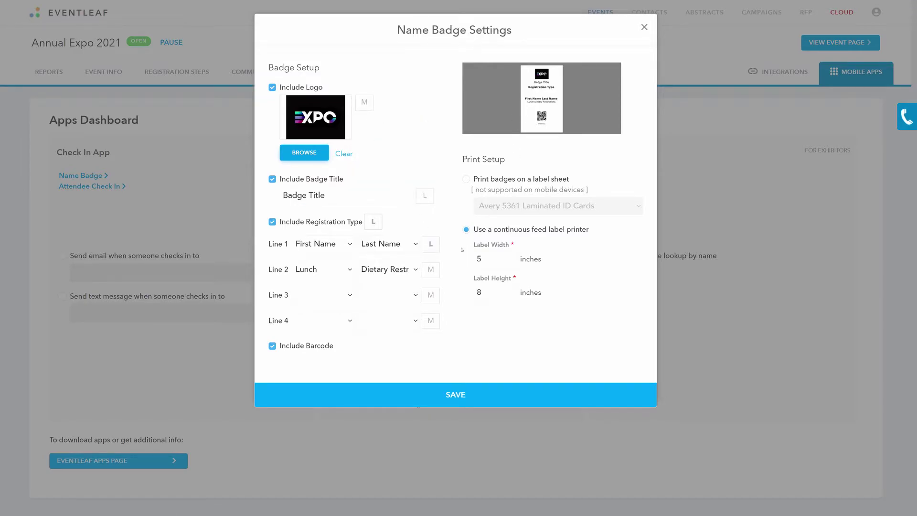
click(376, 223)
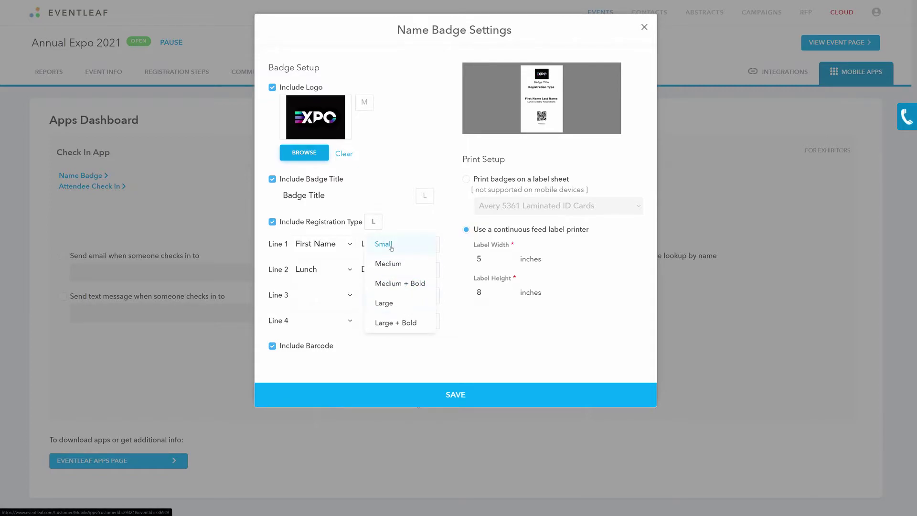
click(380, 244)
click(373, 221)
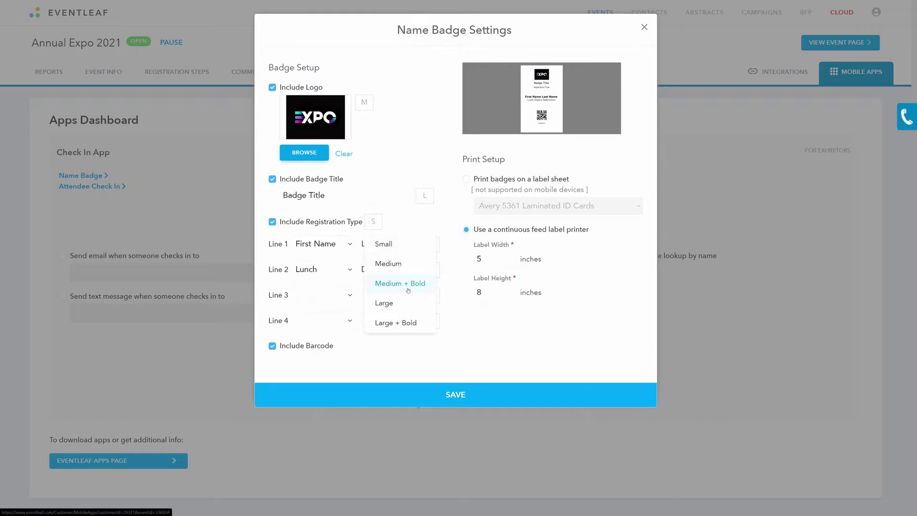
click(396, 323)
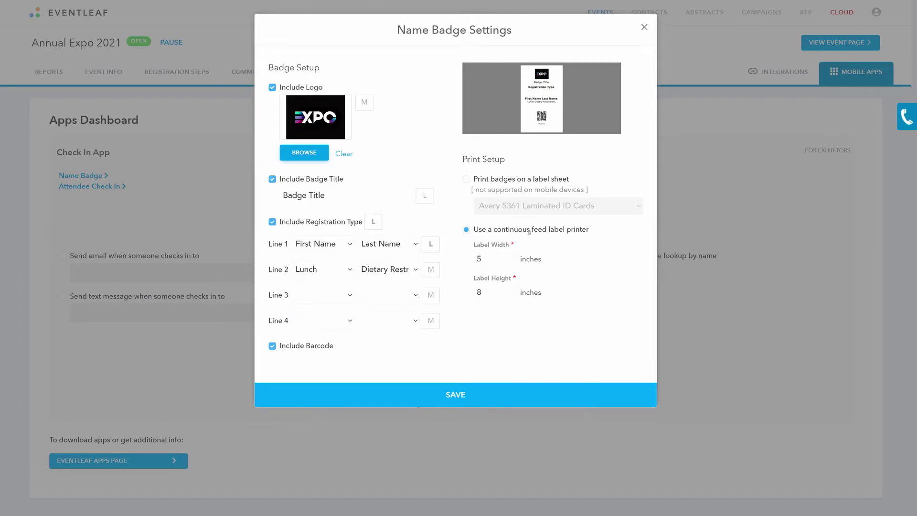
Step: Preview label sheet options, keep the continuous feed label printer, and close Name Badge Settings
click(521, 180)
click(560, 206)
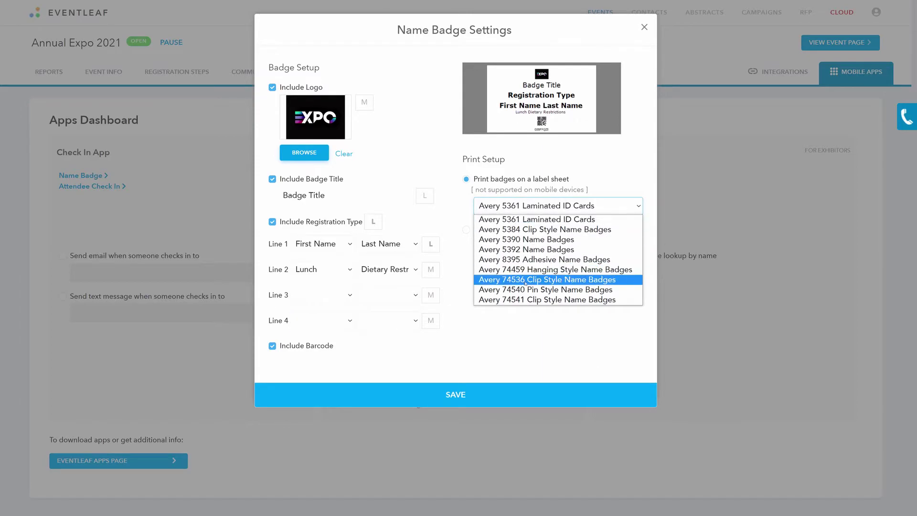
click(534, 341)
click(467, 230)
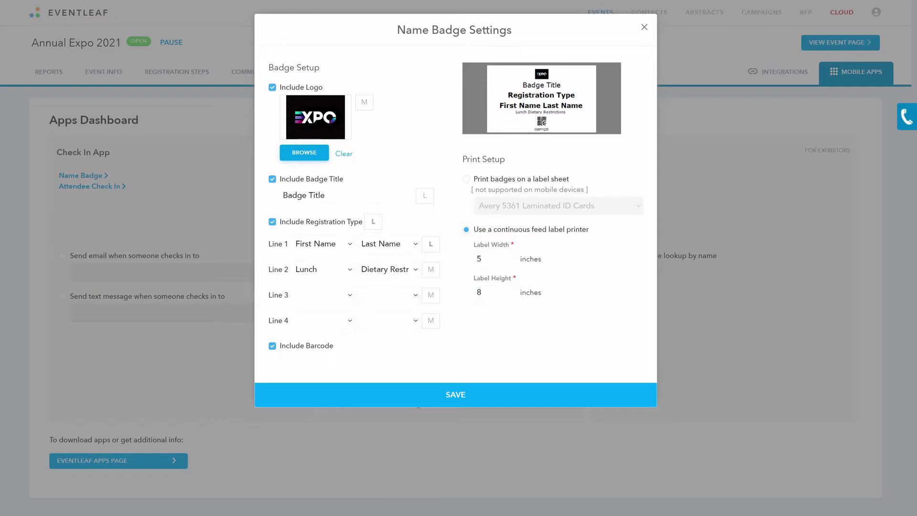
click(644, 29)
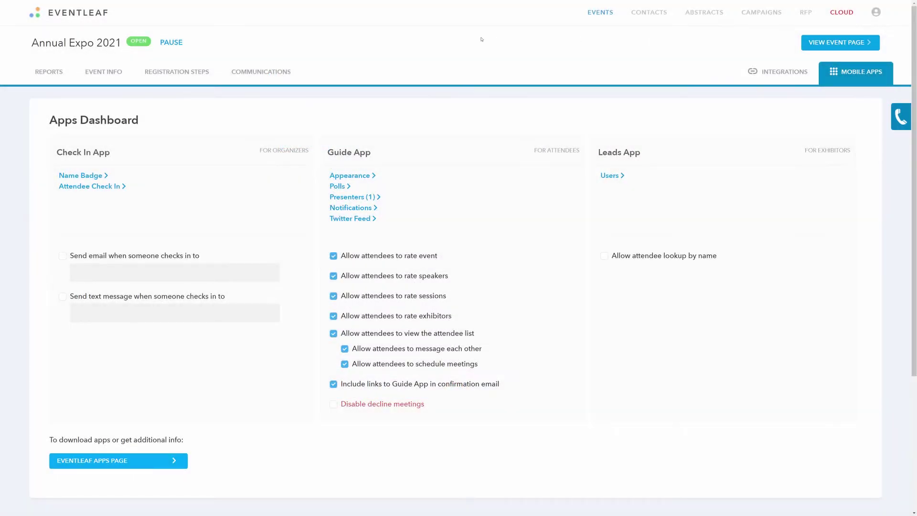
Step: Print badges for completed registrations 1–6 from Reports to a NameBadges PDF
click(48, 72)
click(162, 187)
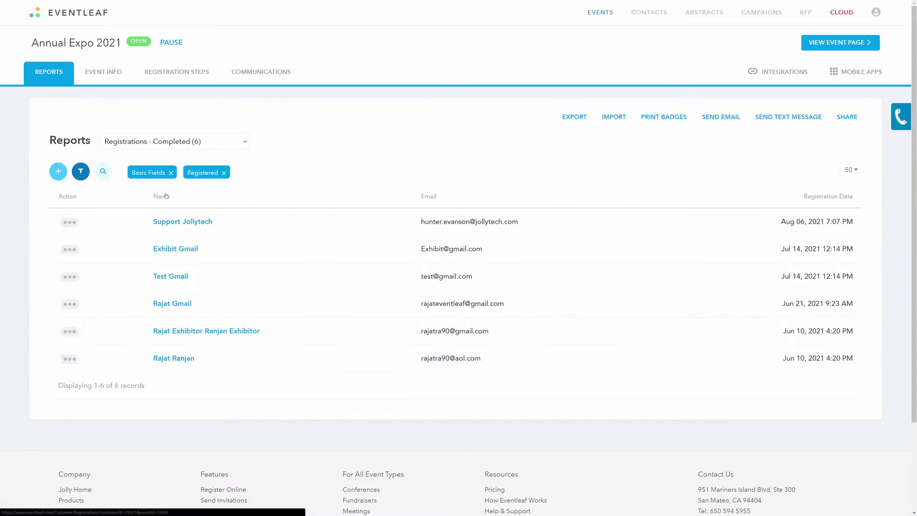
click(664, 117)
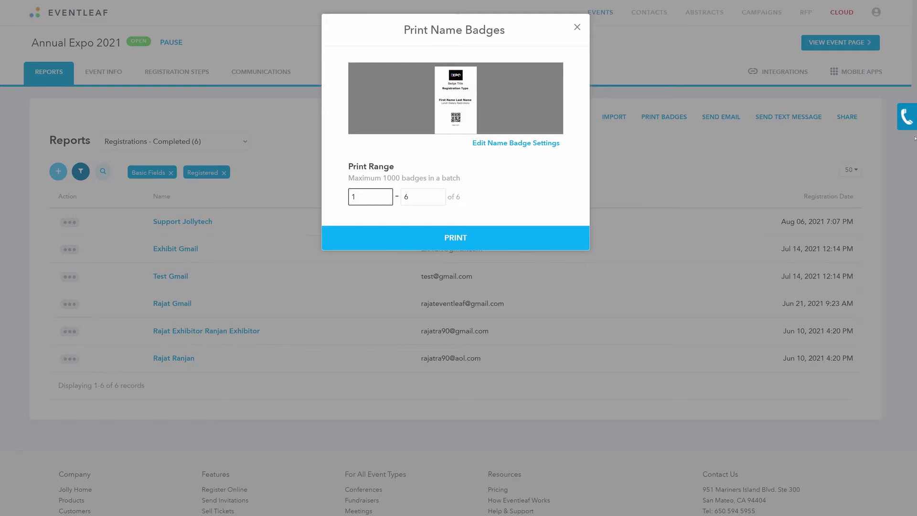
click(455, 237)
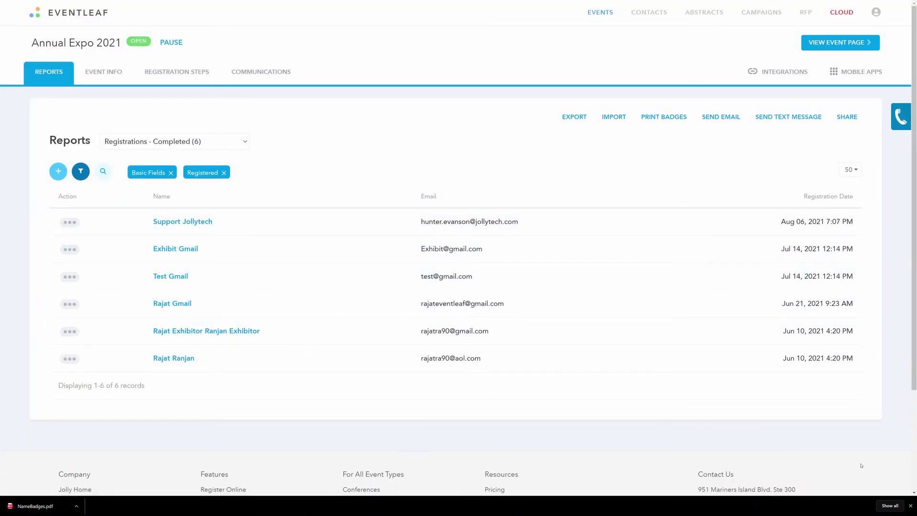
click(911, 505)
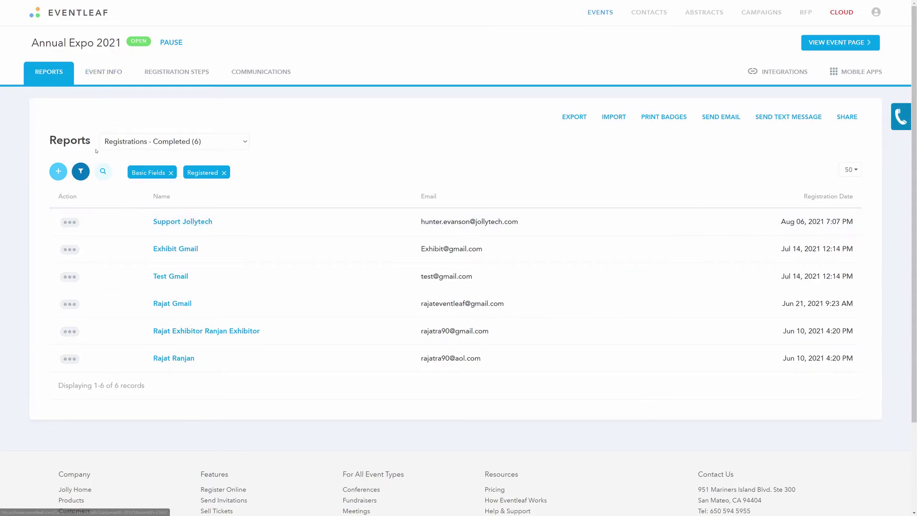
Step: Print a single NameBadge PDF for the first completed registrant via its actions menu
click(70, 222)
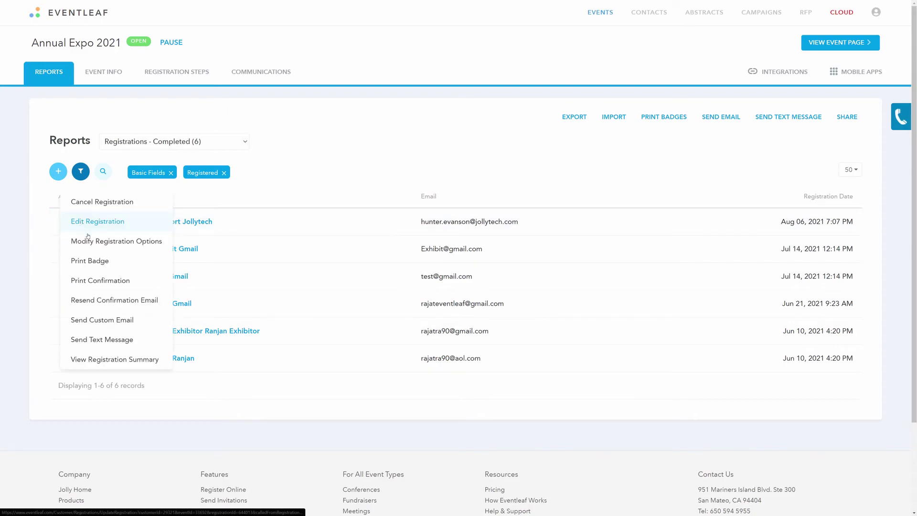
click(90, 261)
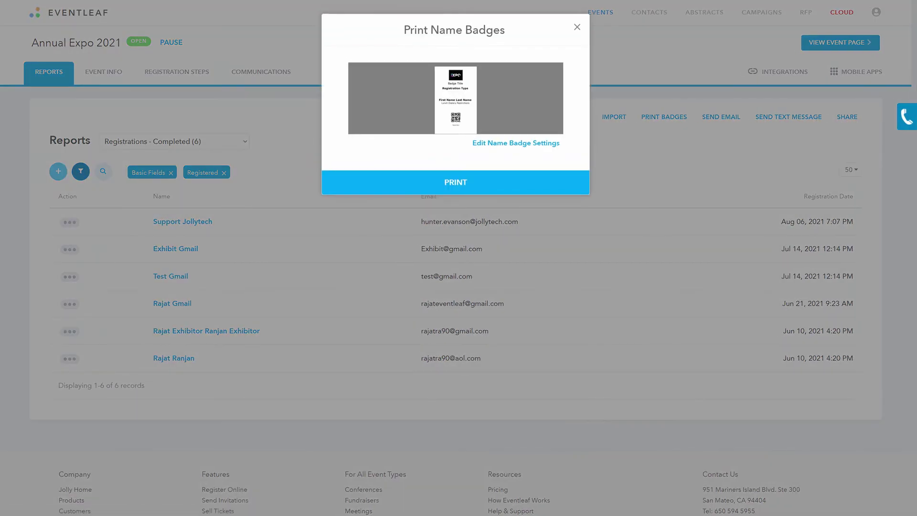
click(456, 181)
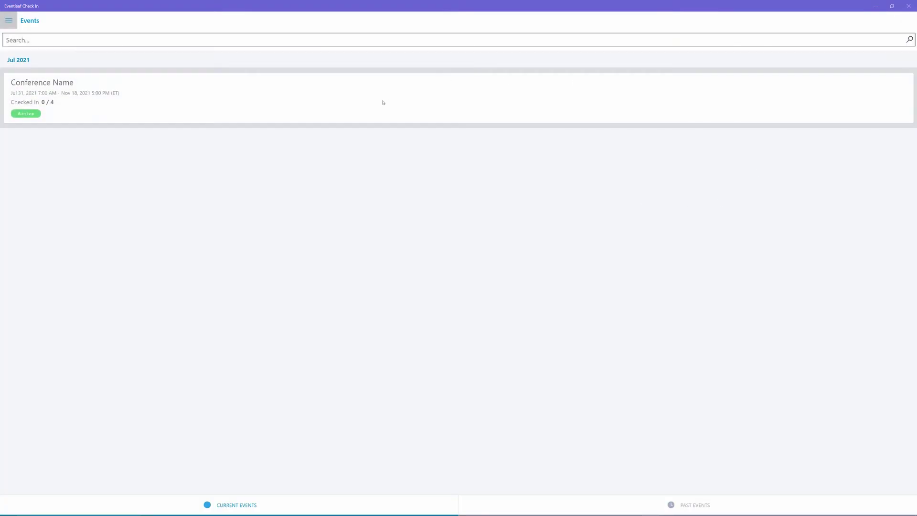
Step: Open the Conference Name event in Check In and view its Printer Settings
click(383, 102)
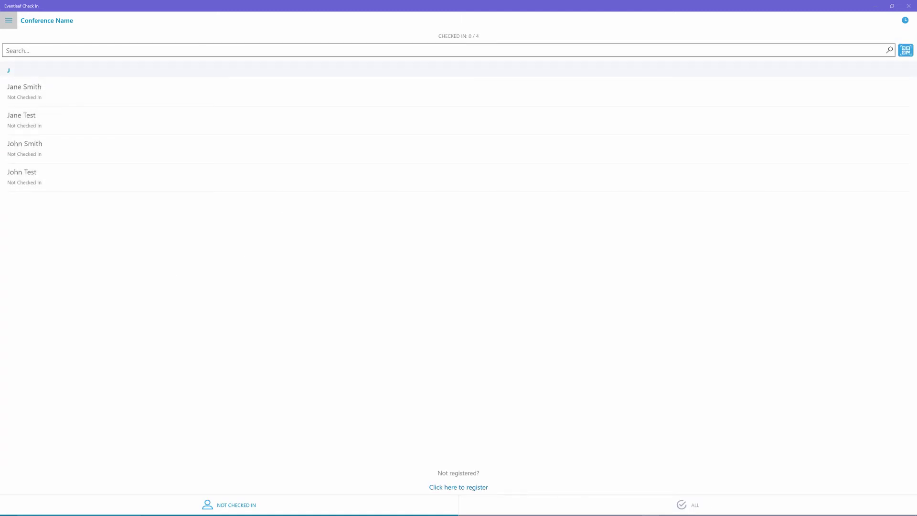
click(8, 20)
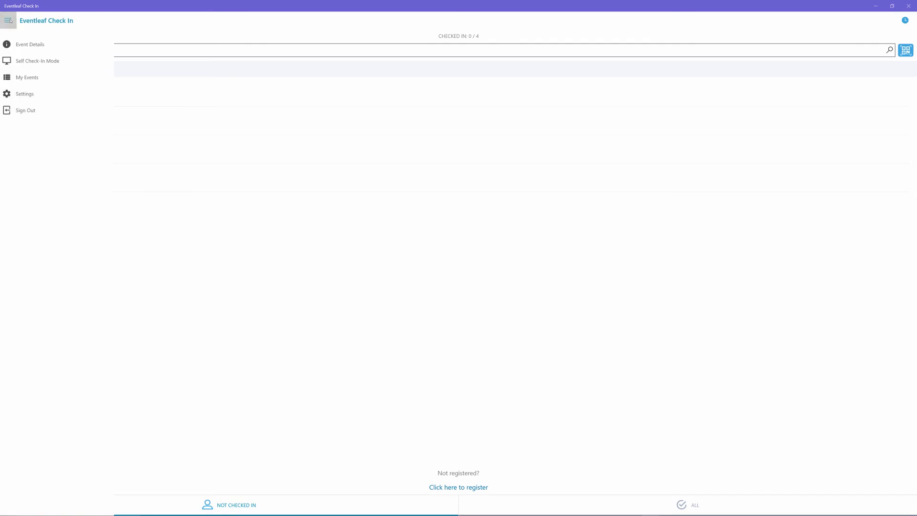
click(24, 94)
click(36, 83)
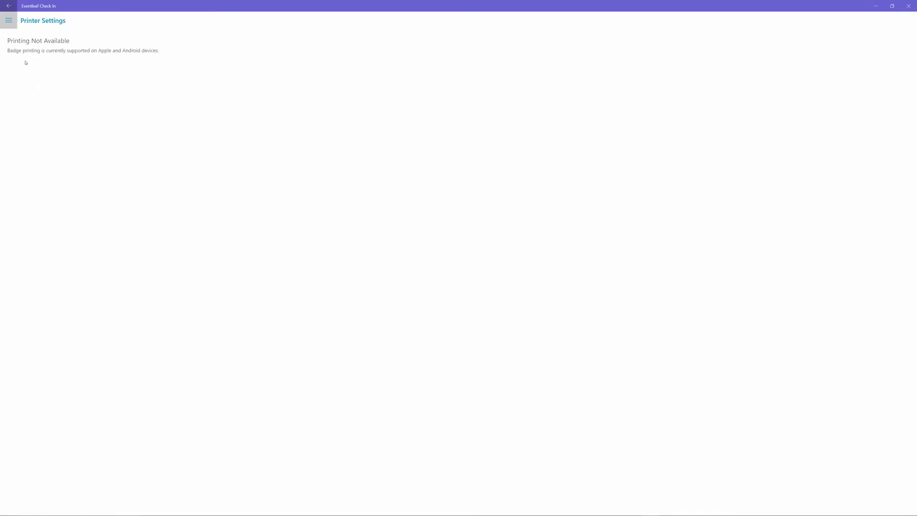